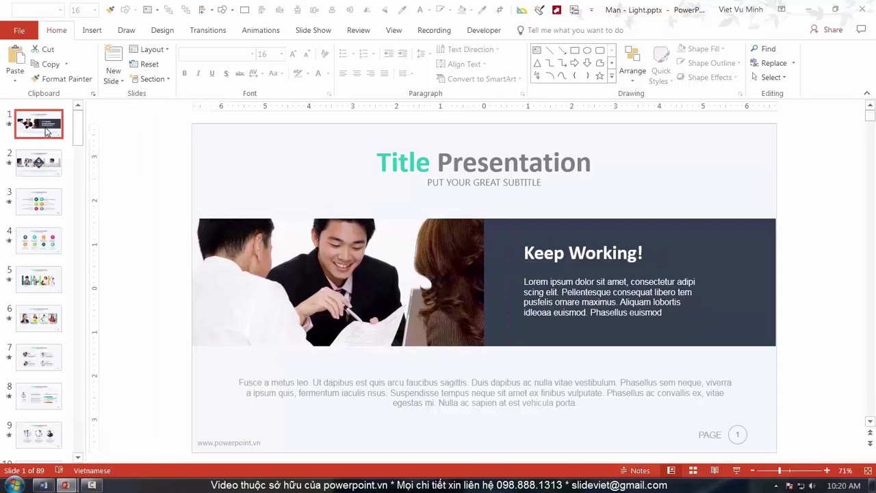
Browse slides 2 through 7, then return to slide 1 and view its slide actions without running one
click(36, 164)
click(34, 203)
click(33, 245)
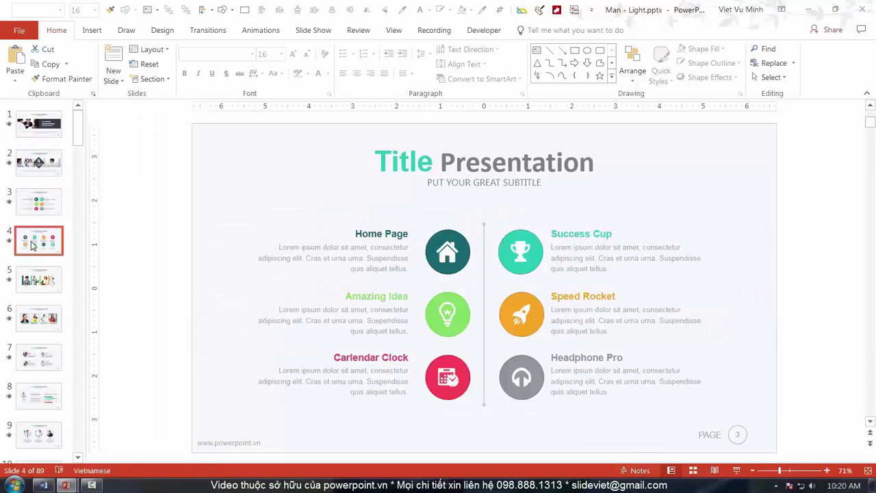
click(34, 281)
click(34, 319)
click(36, 356)
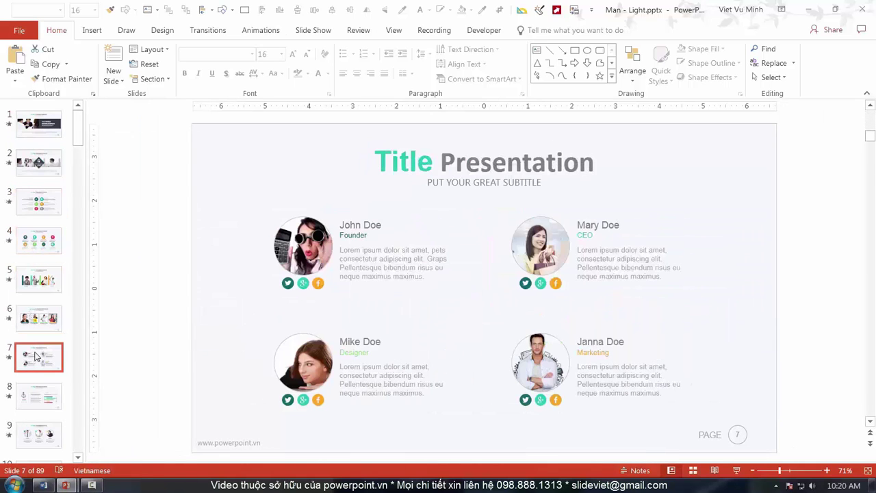
click(38, 126)
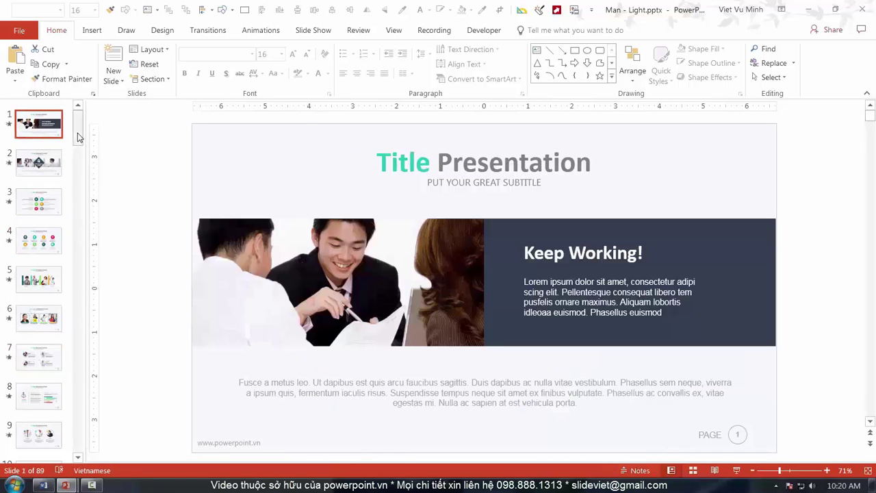
drag(78, 137, 78, 129)
right_click(45, 125)
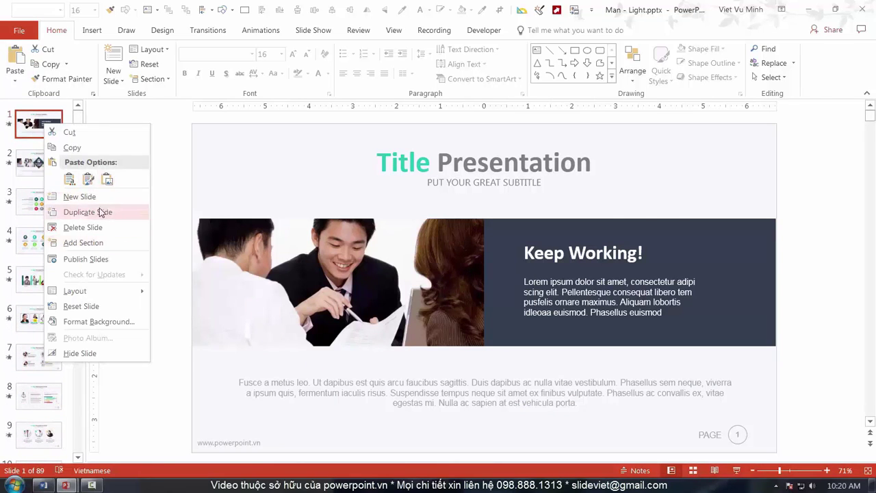
click(165, 174)
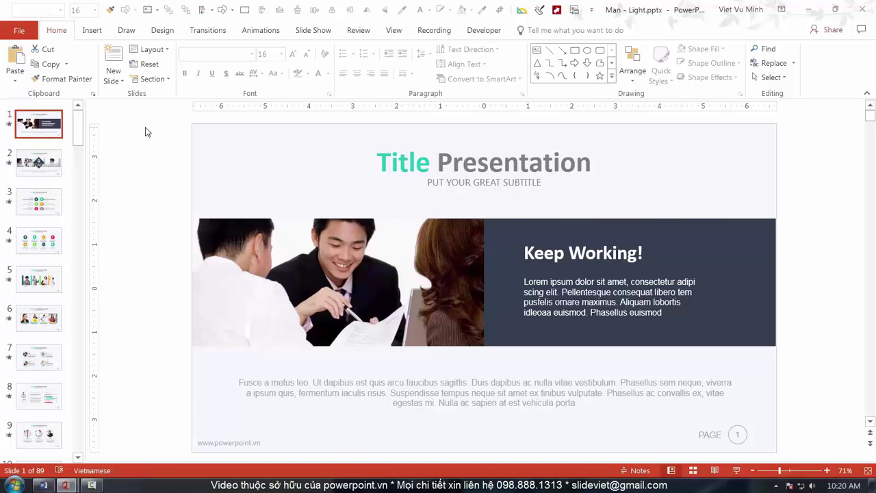
Select slide 1's Title Presentation heading, meeting photo and the paragraph below it
click(398, 163)
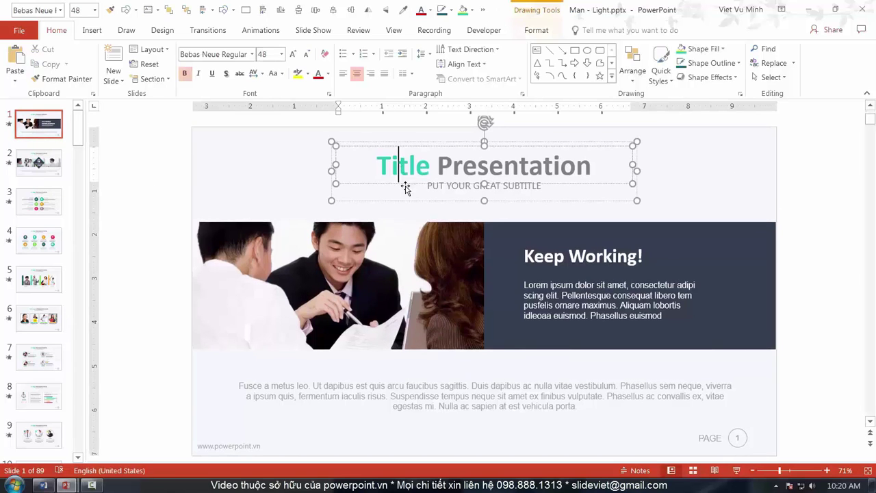
click(340, 325)
click(321, 388)
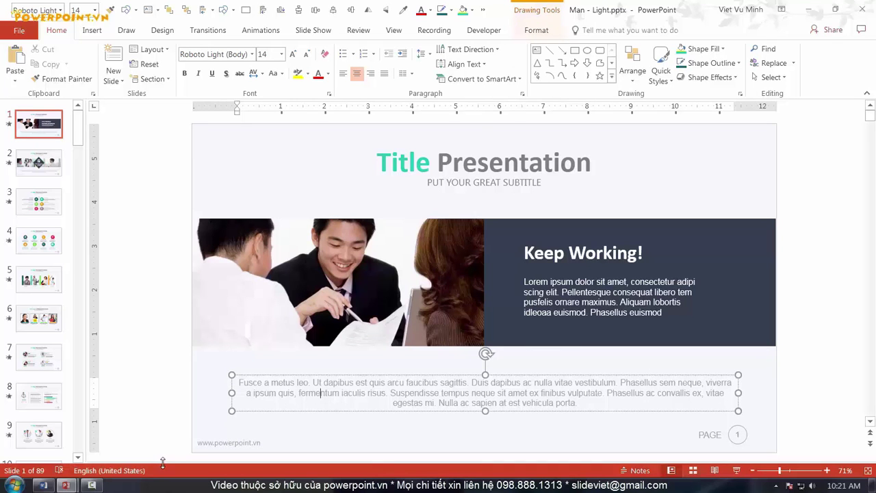
mouse_move(163, 463)
mouse_down()
mouse_move(162, 426)
mouse_move(163, 462)
mouse_up()
click(140, 413)
Open slide 1's speaker notes, type a short test note and select it
click(640, 470)
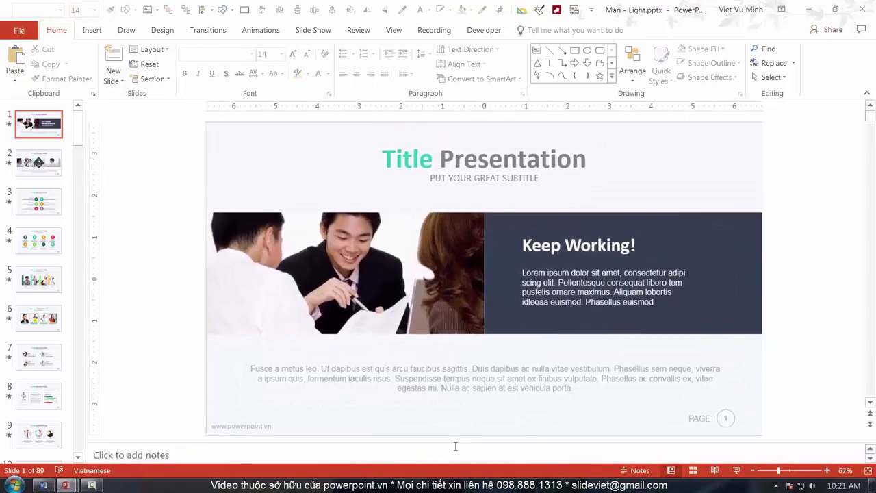
click(198, 441)
text(ava)
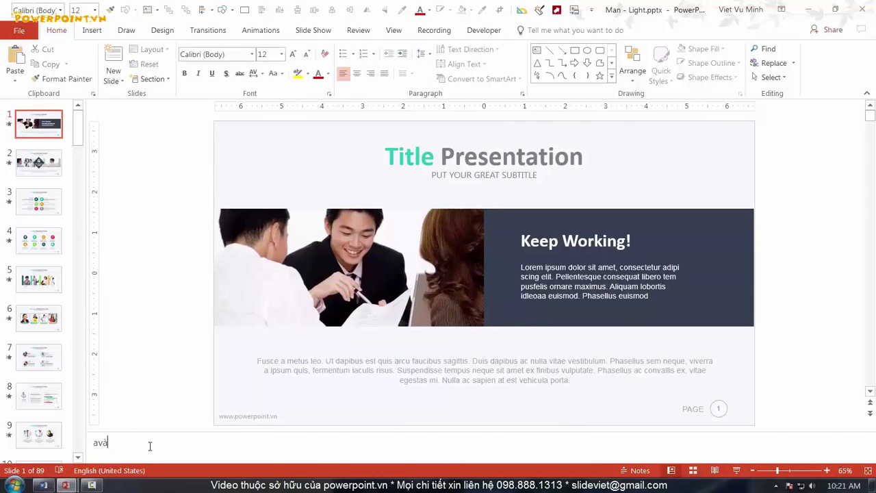
double_click(101, 443)
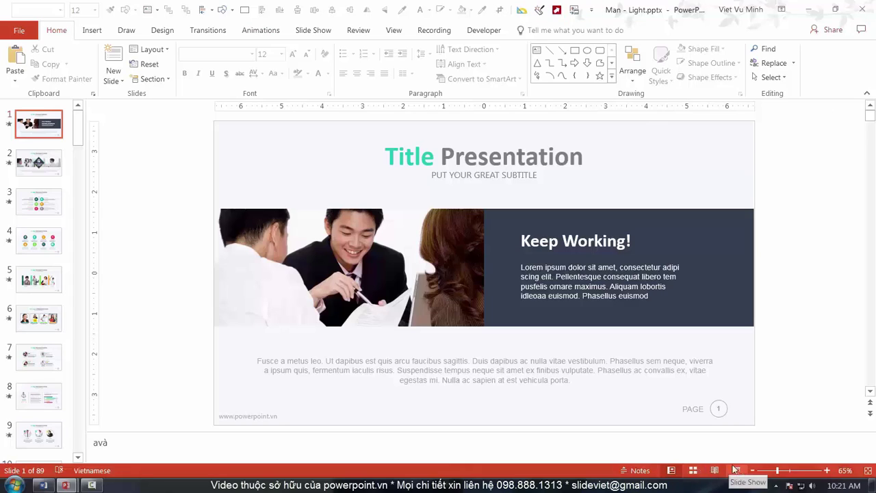
Shrink slide 1's view slightly, then magnify it to about 136% with the zoom slider
click(694, 471)
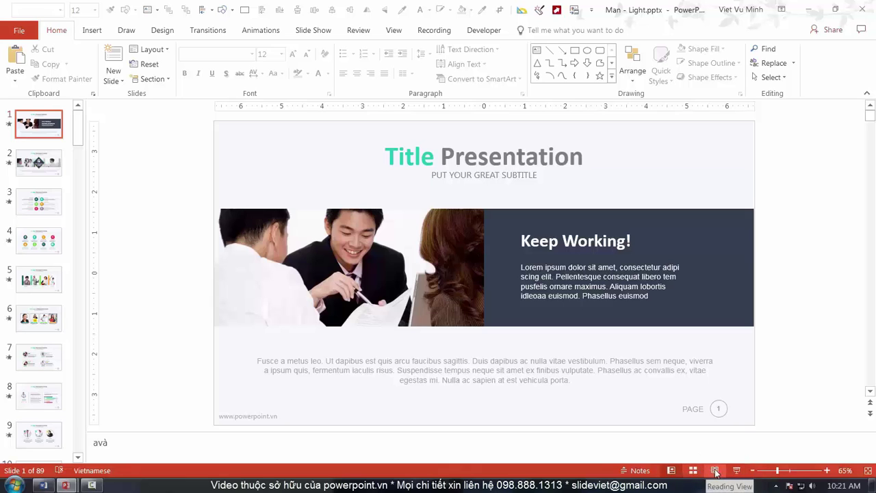
drag(778, 471, 782, 473)
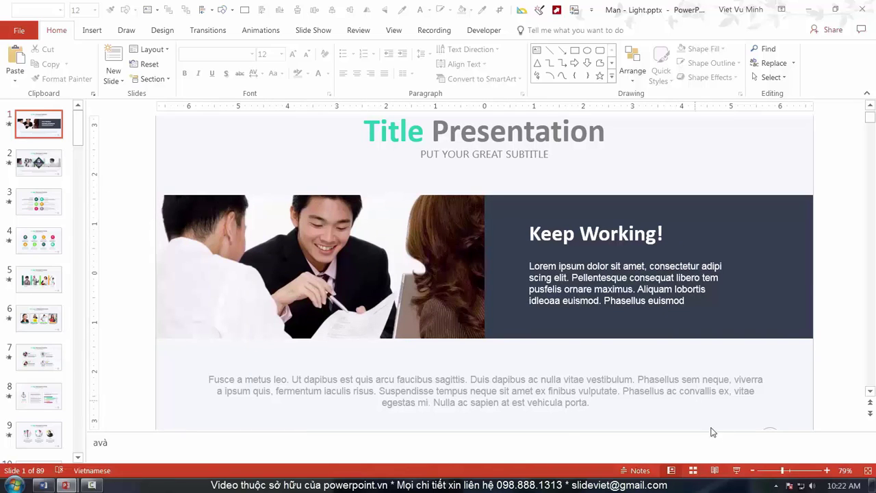
mouse_move(781, 471)
mouse_down()
mouse_move(802, 480)
mouse_move(794, 482)
mouse_up()
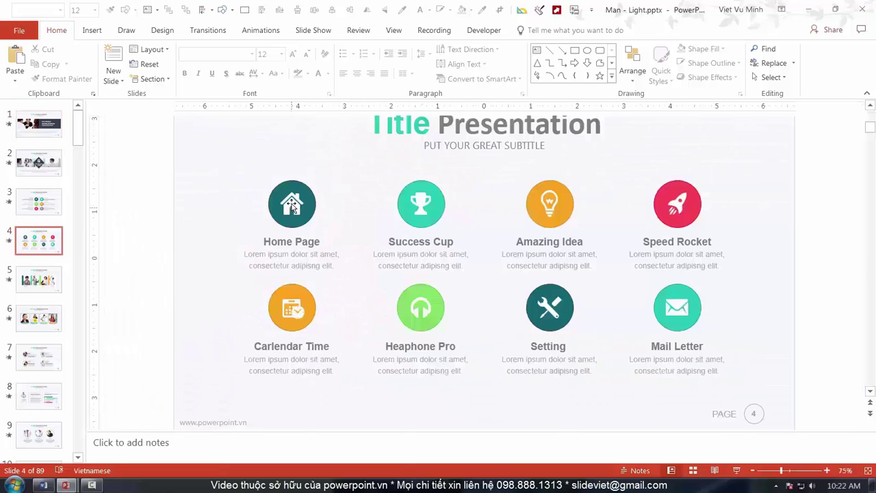
click(292, 204)
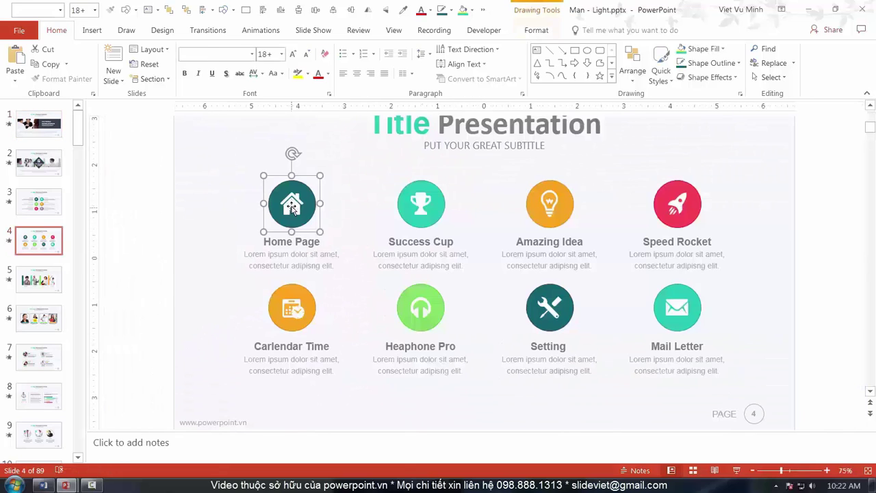
click(288, 212)
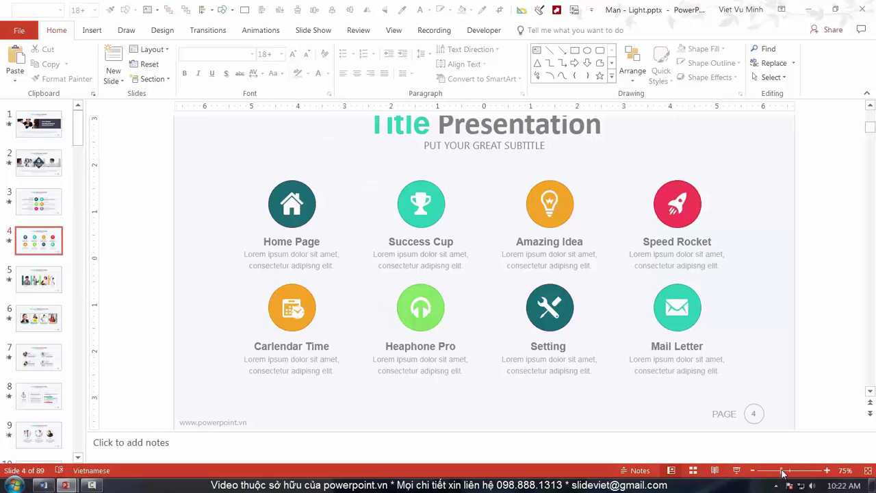
drag(784, 472, 804, 482)
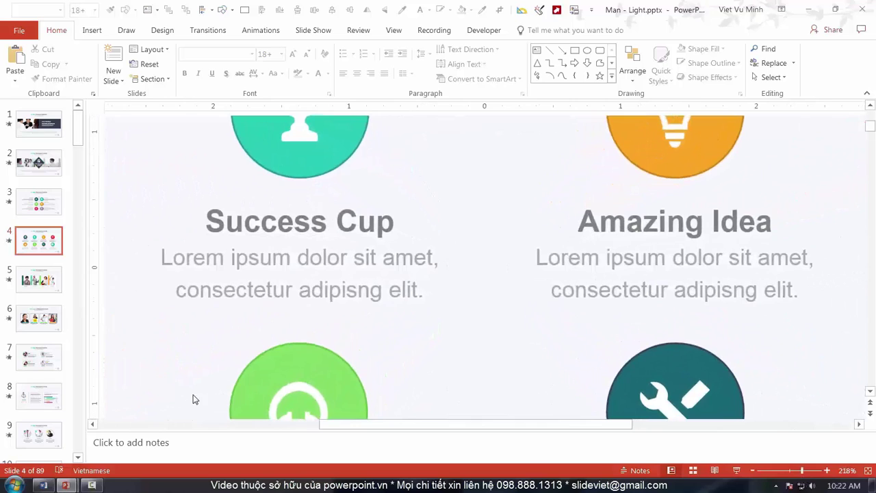
drag(359, 424, 256, 434)
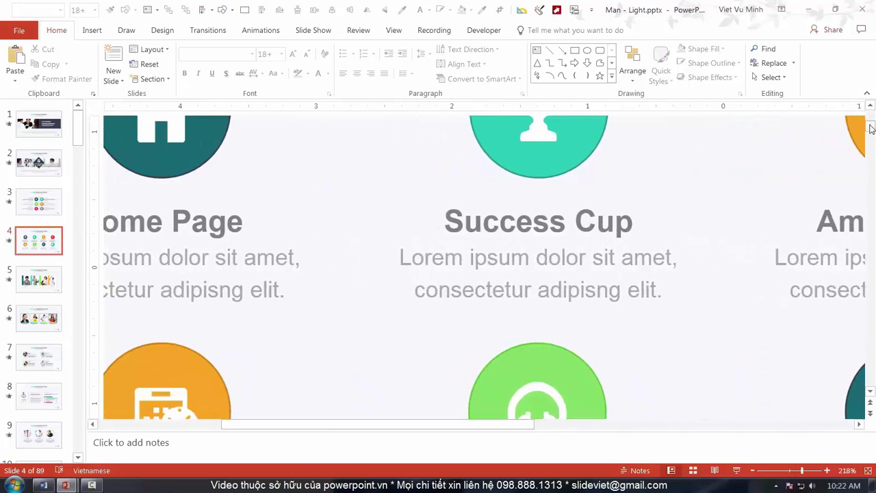
drag(870, 126, 870, 121)
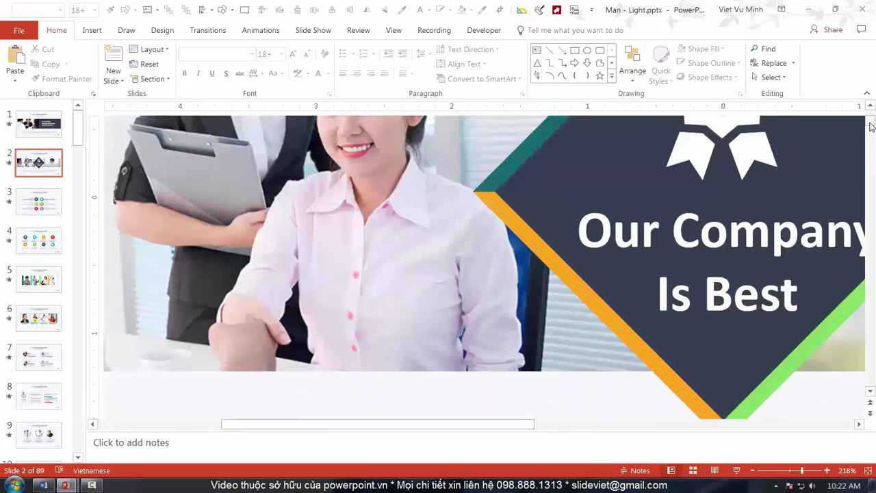
click(28, 202)
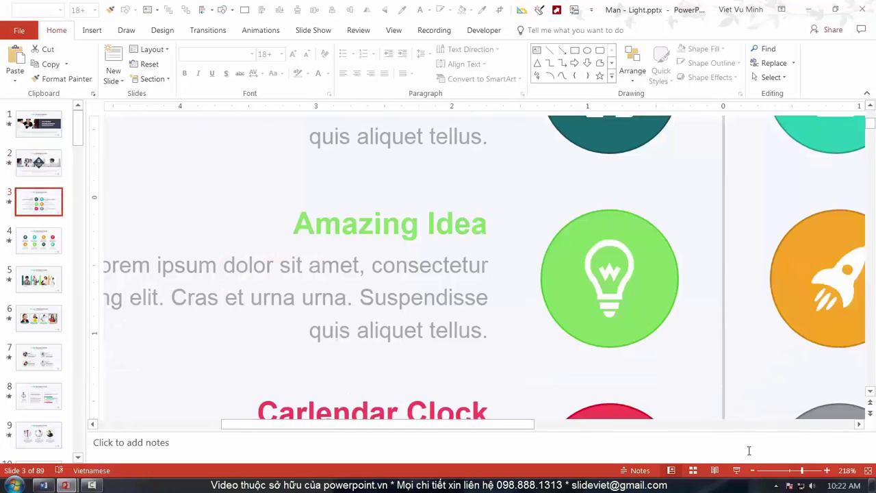
drag(802, 473, 786, 473)
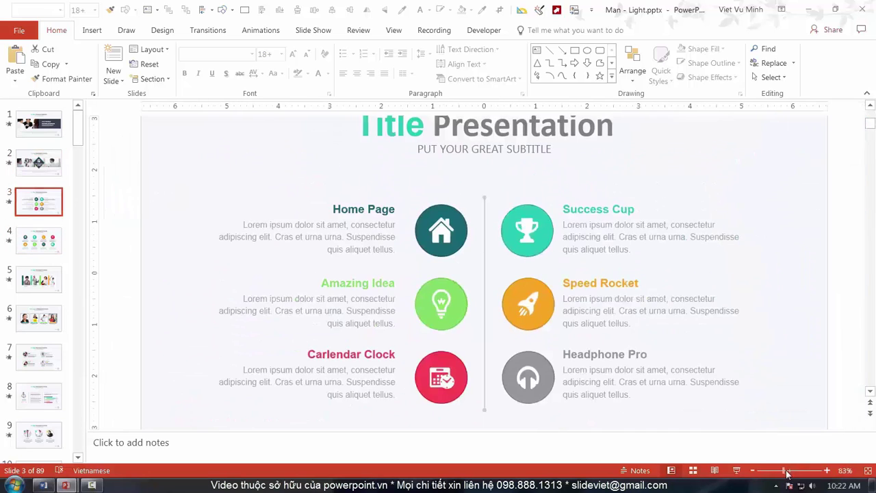
click(39, 239)
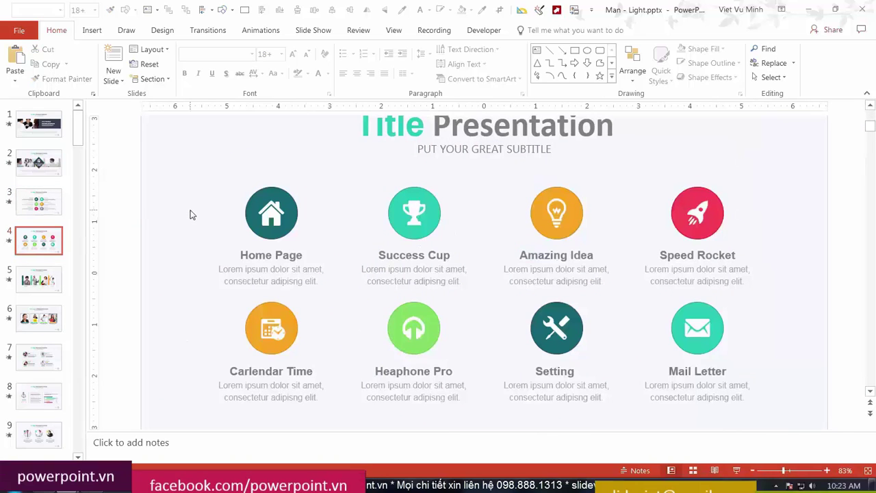
Select the Home Page icon and zoom slide 4 in and out to inspect it
click(283, 211)
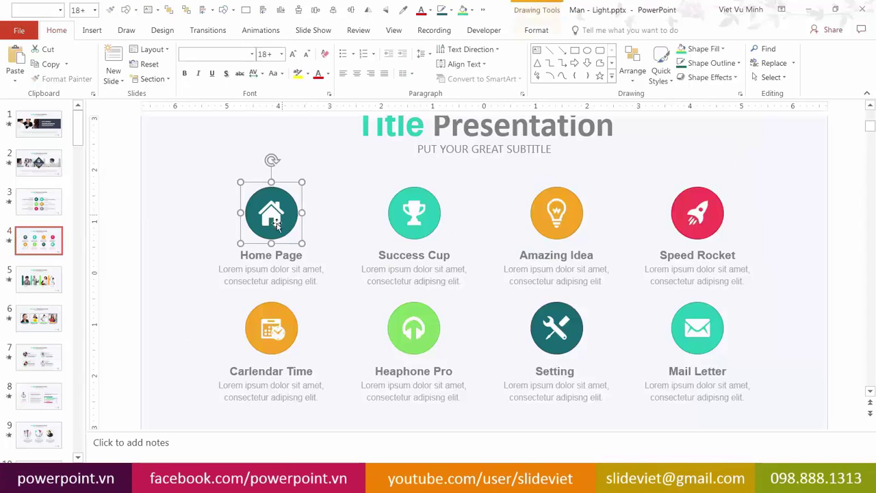
scroll(278, 231, up, 3)
scroll(278, 231, down, 5)
click(199, 230)
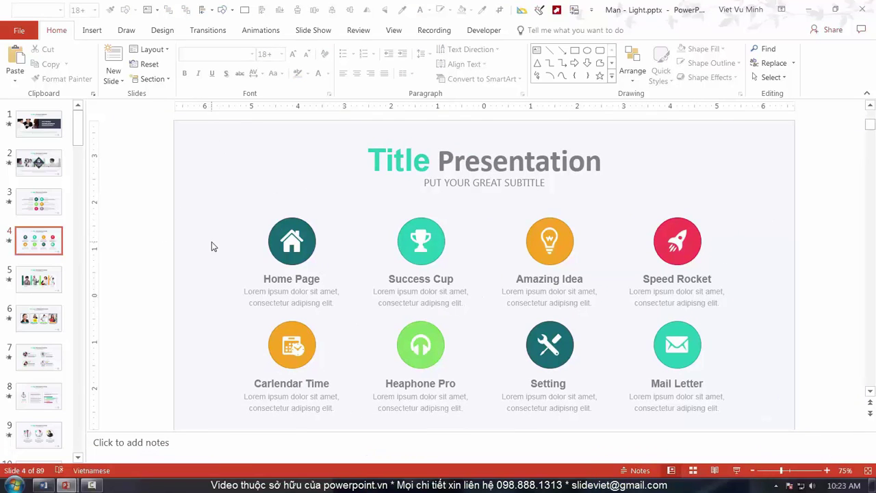
scroll(211, 242, up, 5)
scroll(211, 250, down, 3)
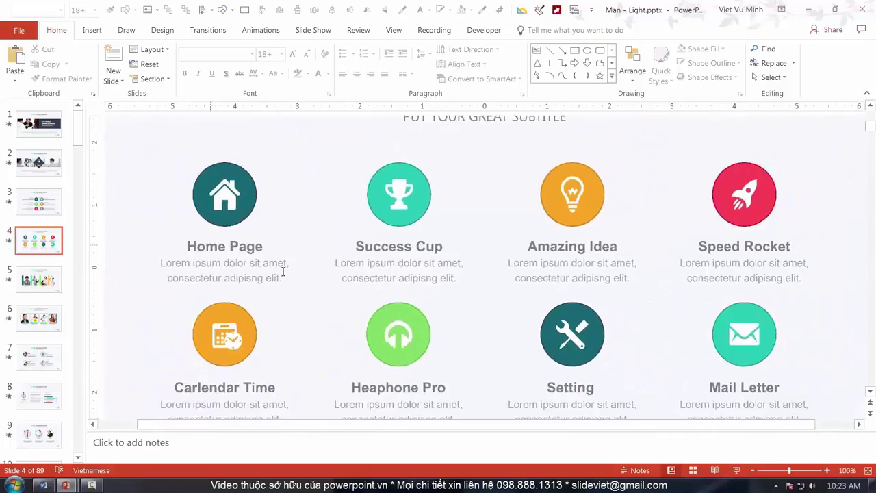
scroll(411, 299, down, 2)
scroll(407, 299, up, 3)
scroll(407, 299, up, 5)
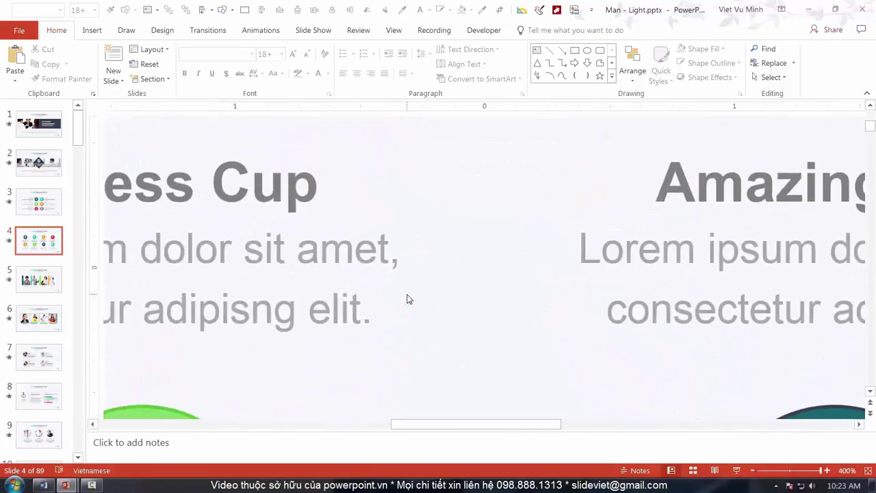
scroll(407, 299, down, 5)
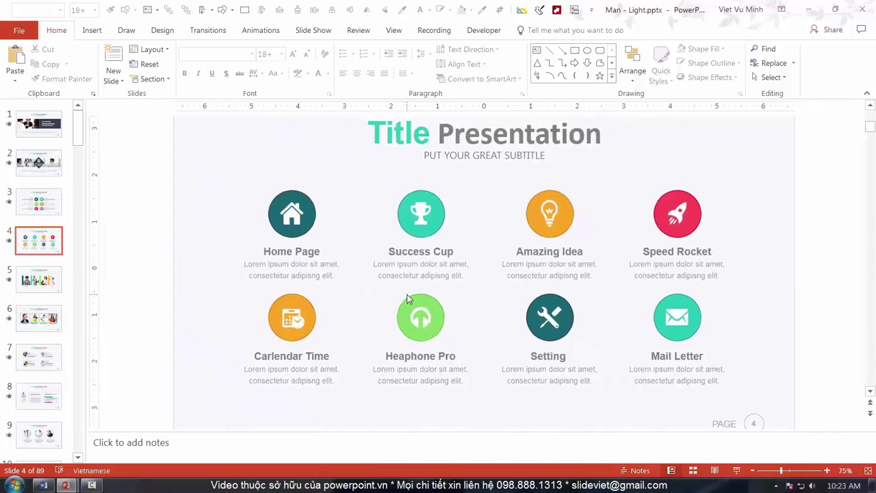
click(289, 218)
click(182, 229)
click(293, 214)
scroll(283, 229, up, 5)
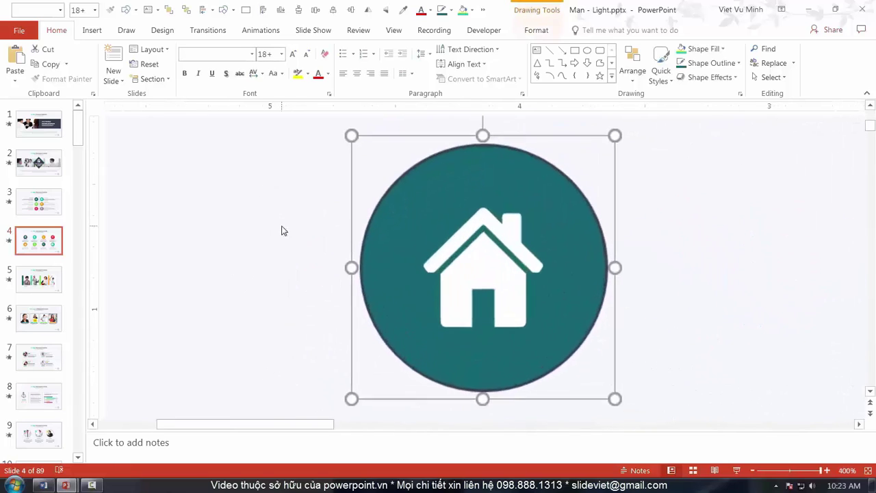
scroll(282, 230, down, 2)
scroll(282, 230, down, 2)
scroll(282, 230, down, 2)
scroll(283, 230, down, 2)
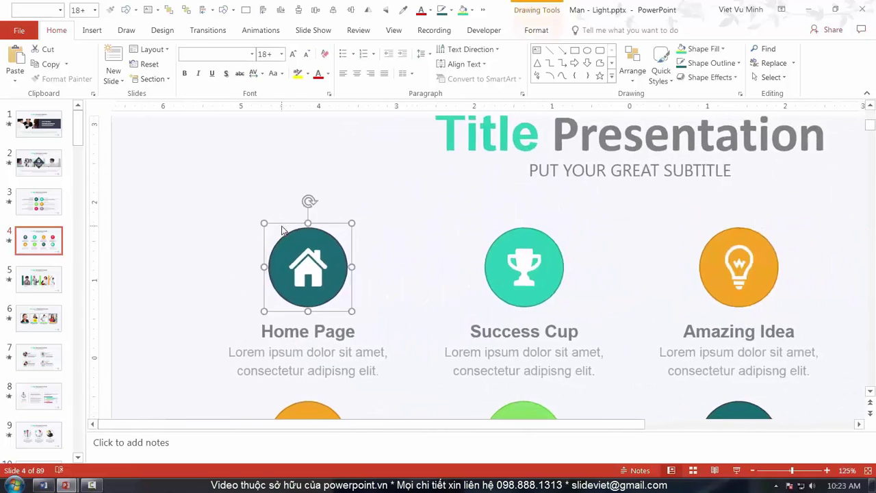
scroll(283, 230, down, 1)
scroll(282, 229, up, 3)
scroll(283, 230, down, 3)
scroll(283, 230, down, 1)
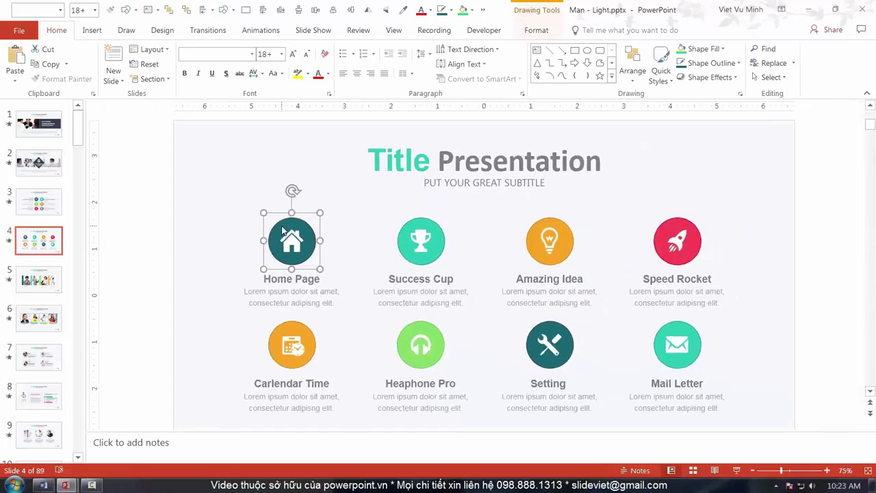
Nudge the white rocket shape in the Speed Rocket icon slightly up and left
click(674, 243)
scroll(676, 254, up, 5)
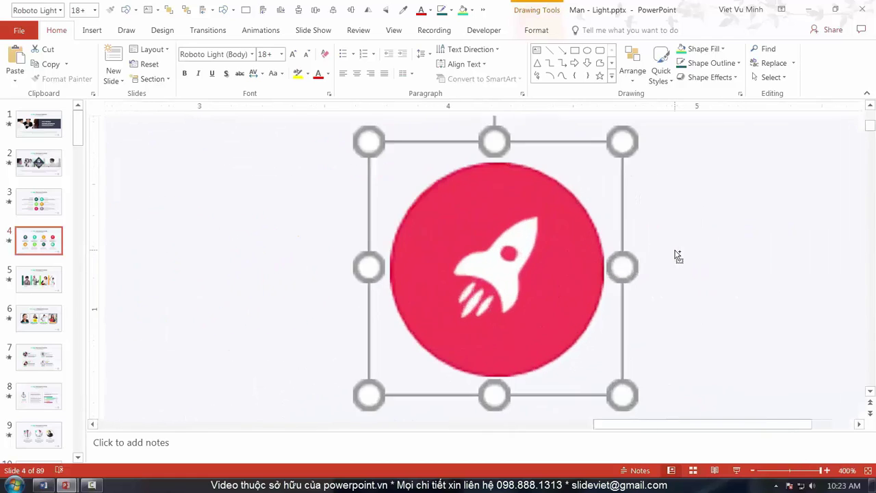
click(488, 288)
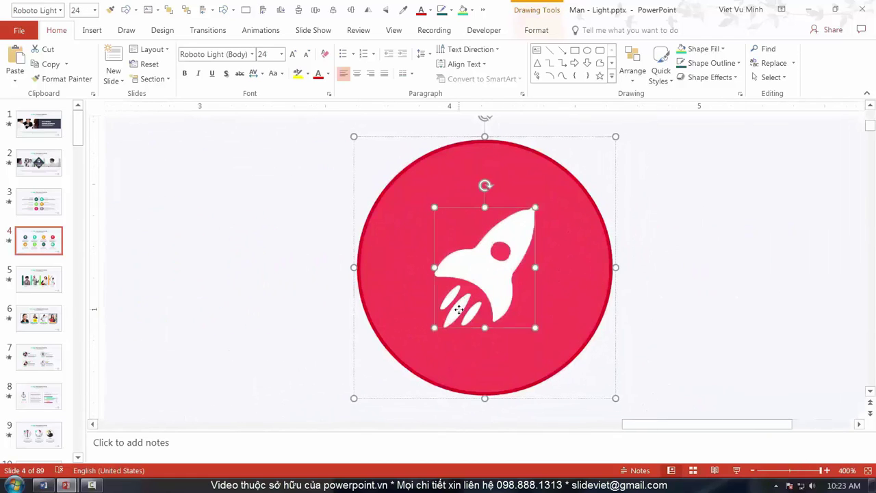
click(500, 253)
click(478, 283)
drag(481, 280, 474, 272)
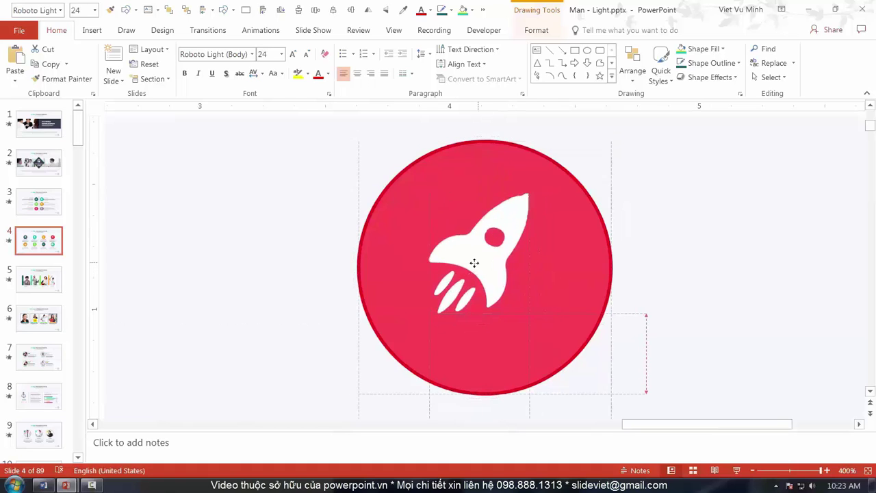
ctrl+scroll(473, 273, down, 2)
ctrl+scroll(474, 272, down, 2)
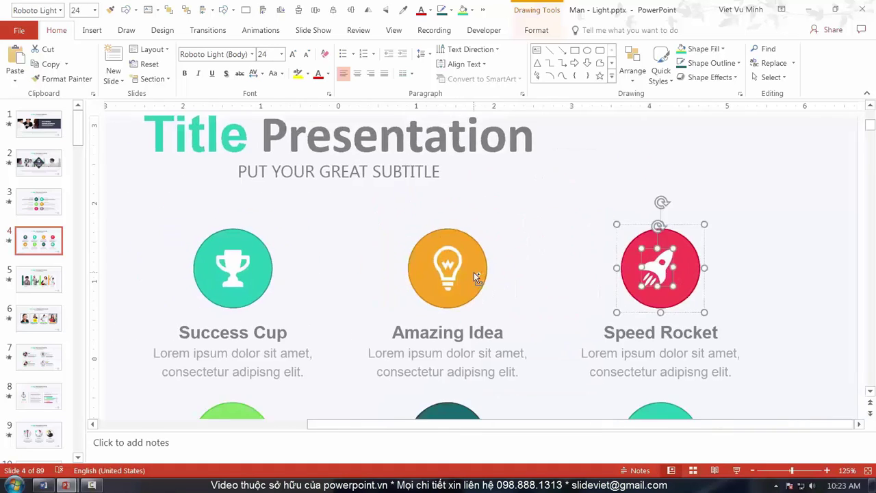
ctrl+scroll(474, 272, down, 2)
Shift the white tools shape within the Setting icon's teal circle, then view the whole slide
click(531, 315)
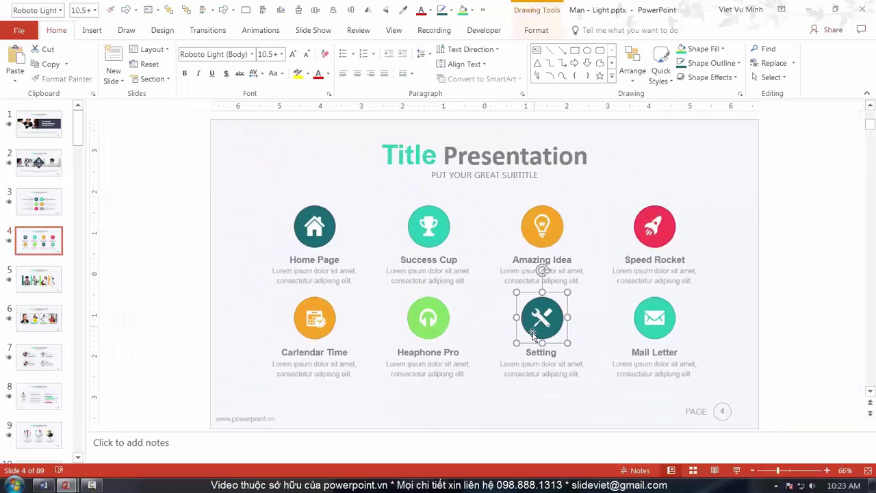
ctrl+scroll(535, 339, up, 5)
click(473, 279)
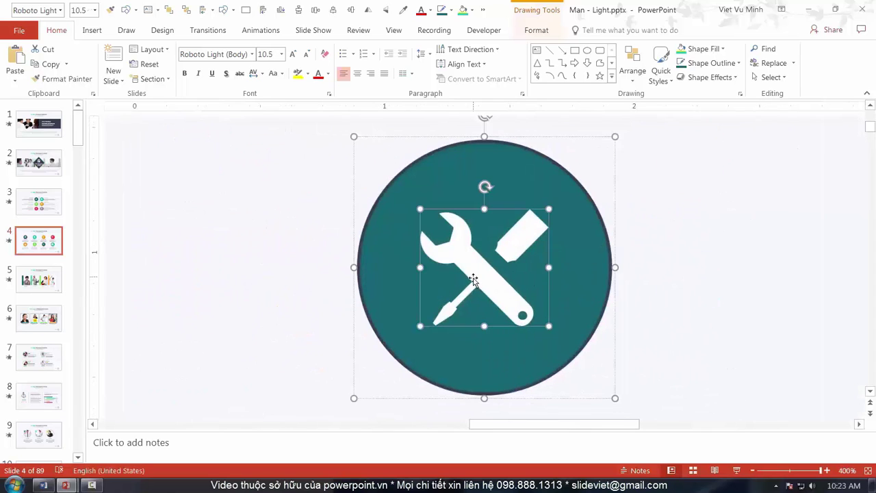
drag(472, 280, 484, 291)
ctrl+scroll(479, 275, down, 2)
ctrl+scroll(479, 276, down, 3)
ctrl+scroll(479, 275, down, 2)
ctrl+scroll(479, 276, down, 2)
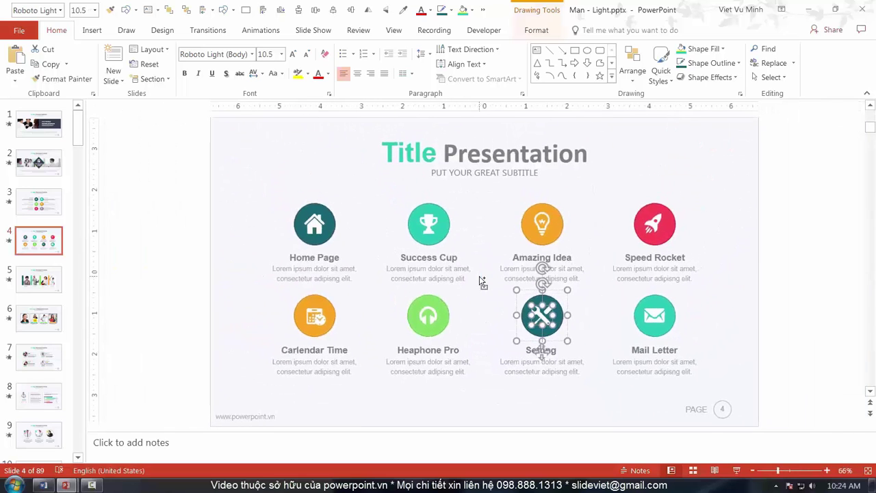
click(56, 250)
Move up to slide 3 and scroll over its six-icon layout
key(Up)
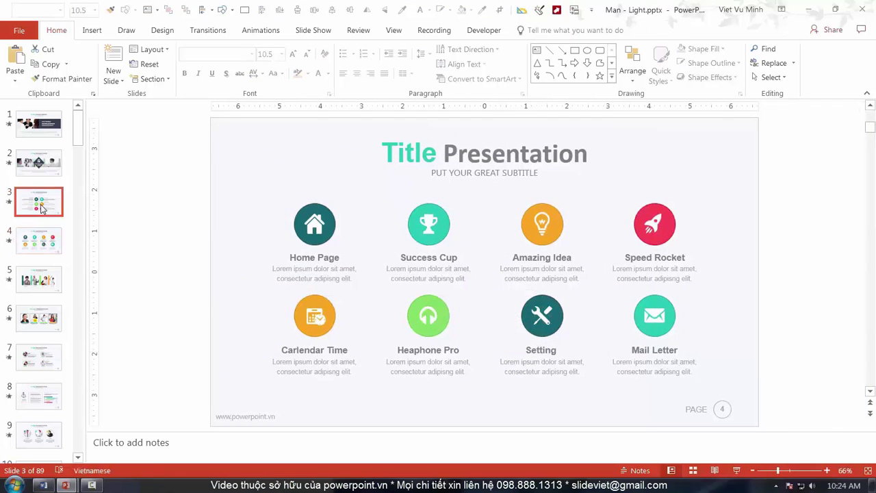
ctrl+scroll(75, 202, down, 2)
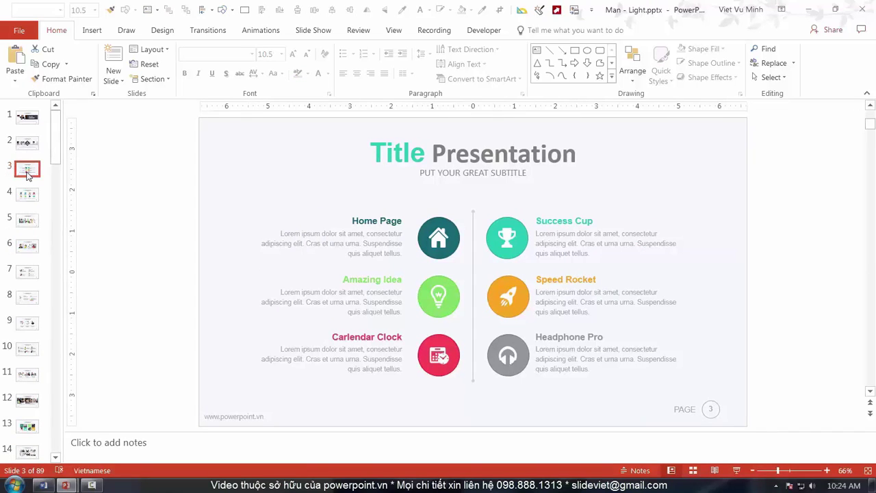
ctrl+scroll(27, 176, up, 2)
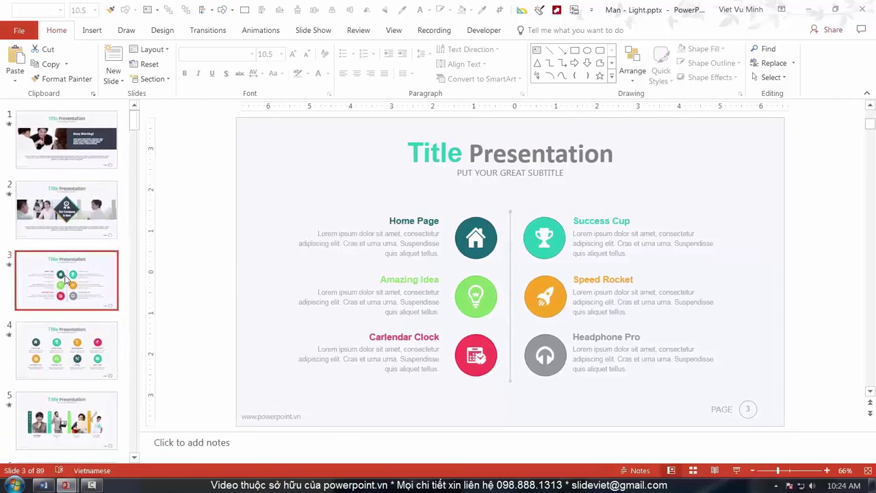
ctrl+scroll(67, 279, down, 2)
ctrl+scroll(66, 279, up, 2)
ctrl+scroll(66, 280, down, 3)
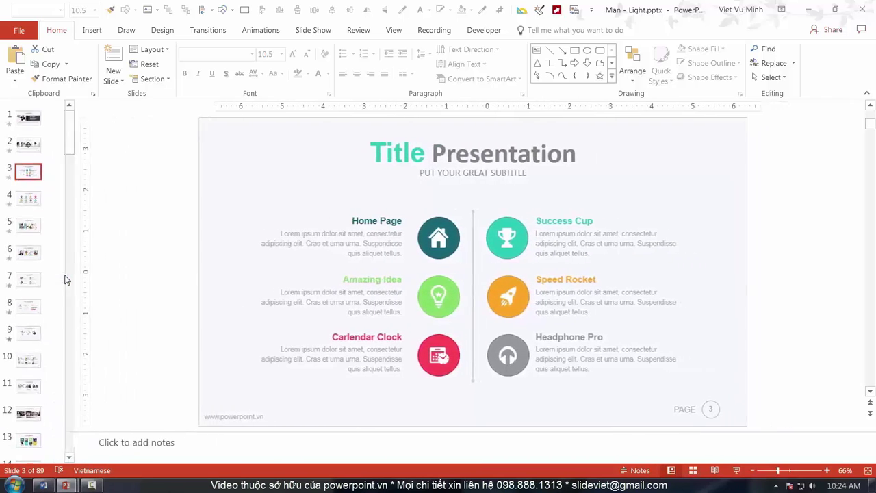
ctrl+scroll(65, 278, up, 2)
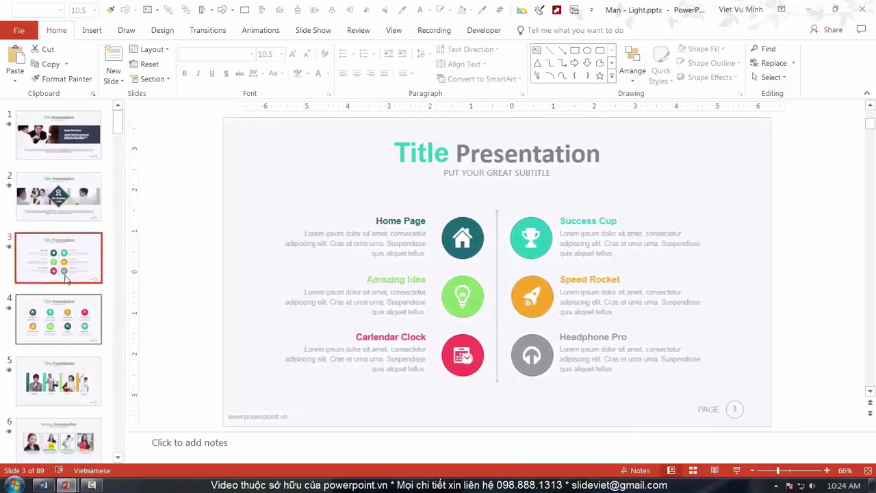
ctrl+scroll(65, 278, down, 2)
Enter test text in slide 3's notes, enlarge the notes area, and delete the selection
click(161, 446)
text(dfg ă)
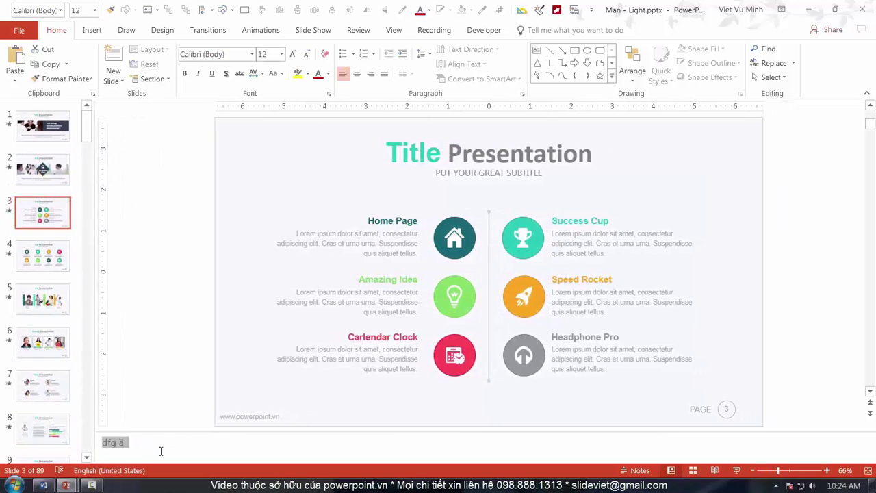
ctrl+scroll(165, 449, down, 2)
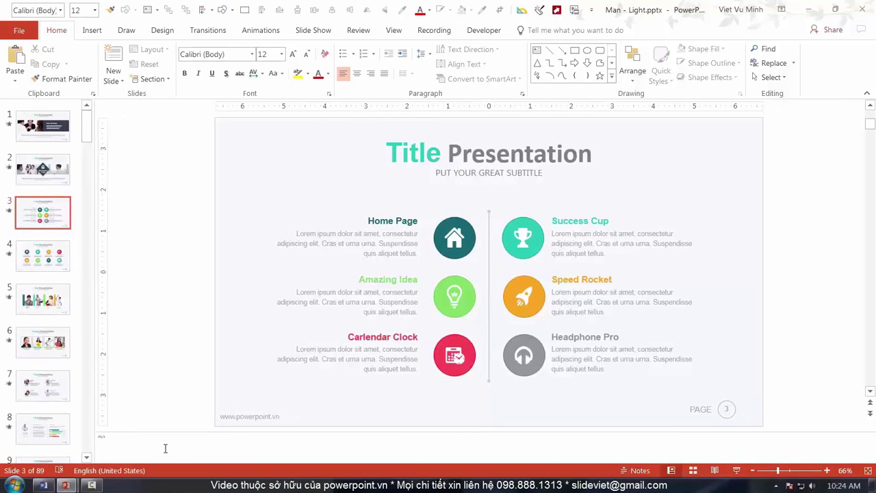
text(ã)
ctrl+scroll(165, 449, down, 1)
drag(147, 434, 83, 418)
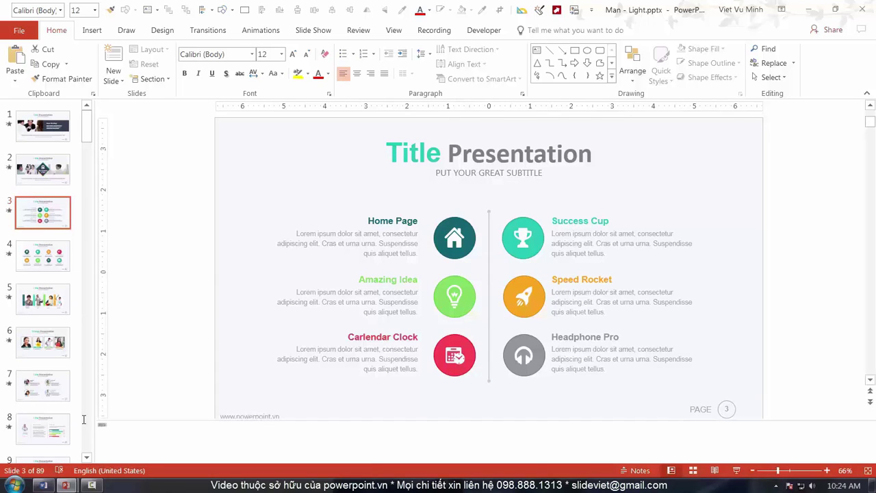
key(Delete)
Set the notes line to 72 point, then reduce it to 9 point
triple_click(108, 425)
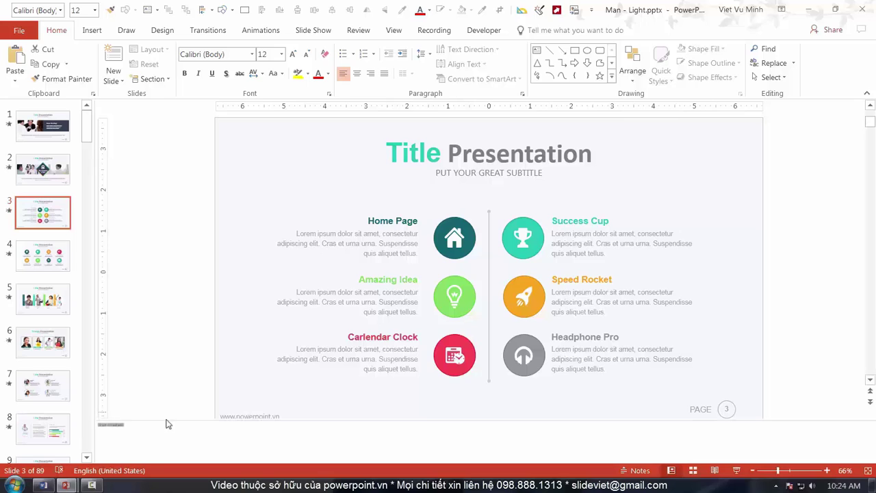
click(283, 57)
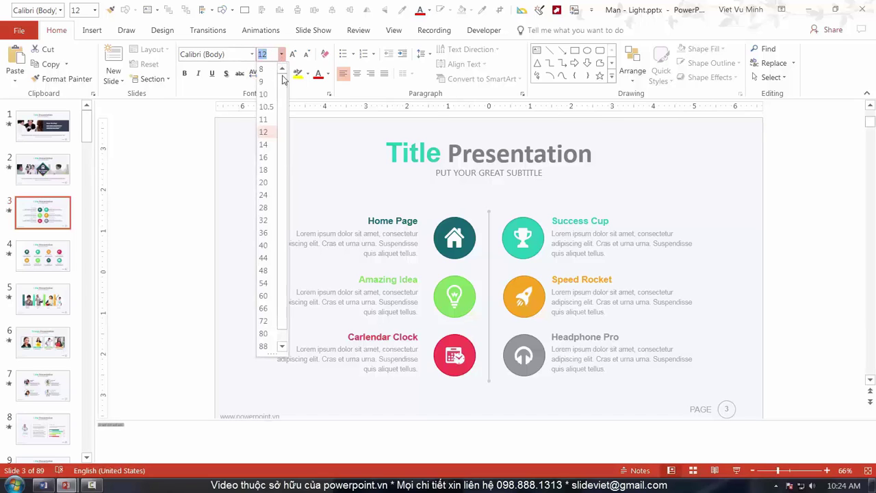
click(266, 323)
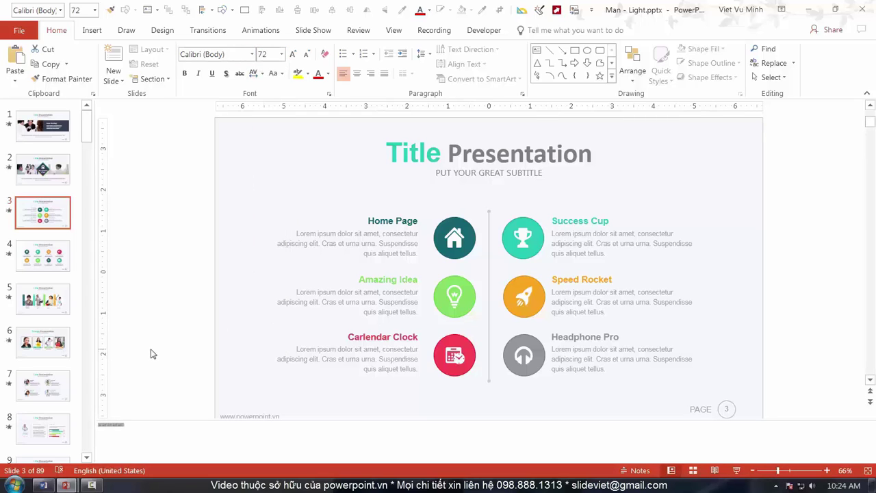
click(128, 397)
click(121, 427)
click(282, 54)
click(266, 82)
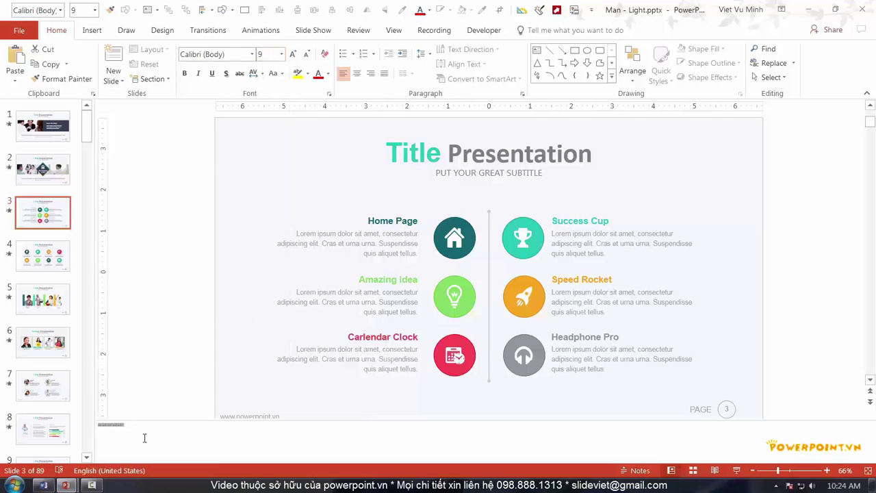
click(111, 425)
text(dà ádf ádf ádf ádf)
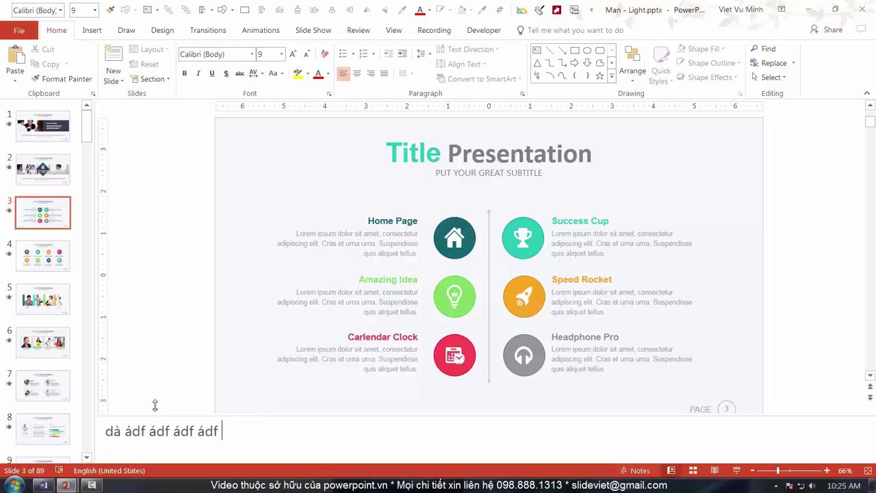
Make the notes area taller and return focus to the slide
drag(153, 419, 153, 402)
ctrl+scroll(252, 430, up, 1)
ctrl+scroll(253, 429, down, 1)
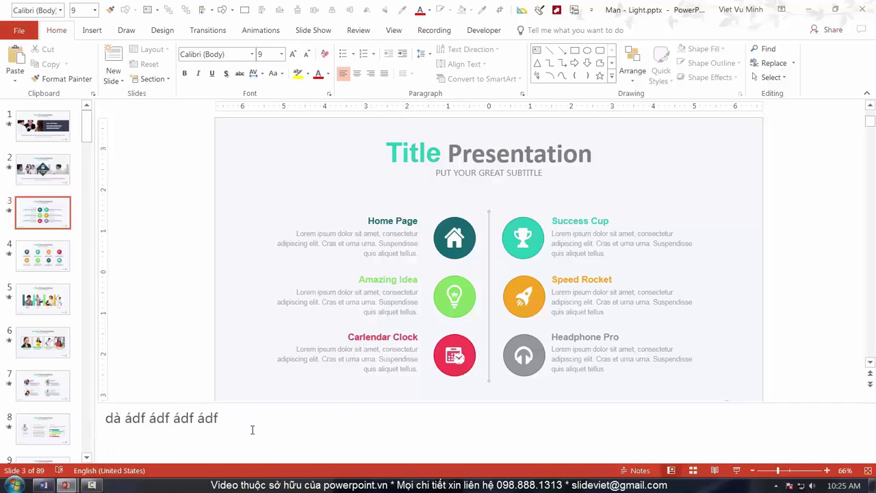
click(693, 471)
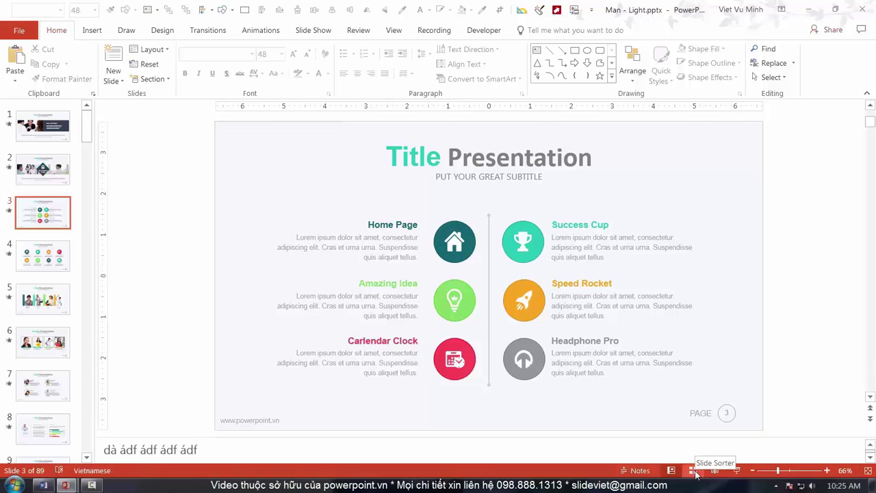
click(694, 471)
click(401, 205)
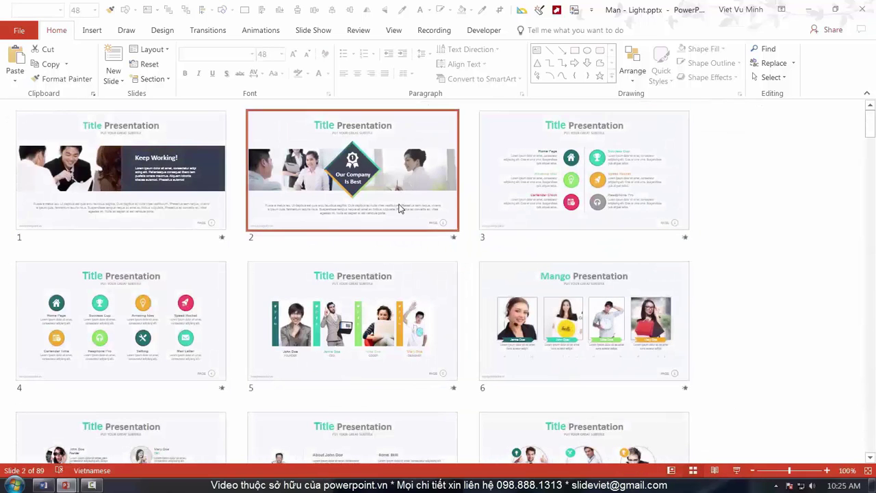
ctrl+scroll(403, 225, down, 1)
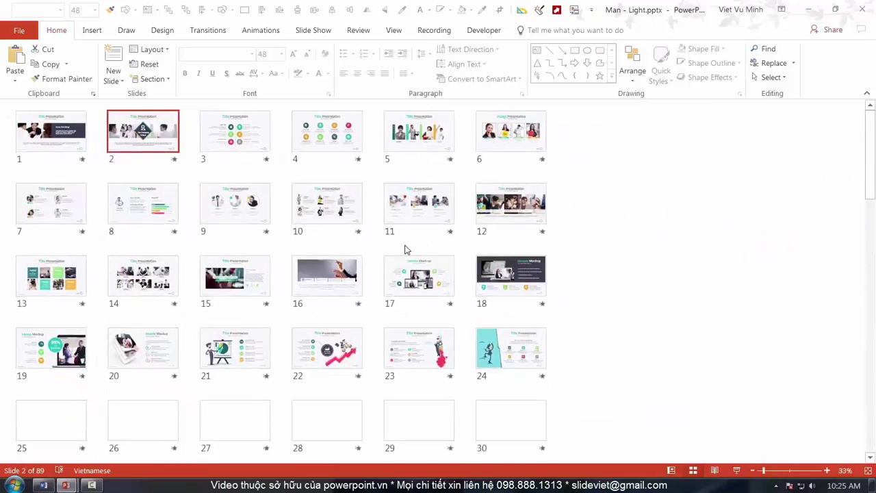
ctrl+scroll(404, 249, down, 1)
ctrl+scroll(405, 248, up, 2)
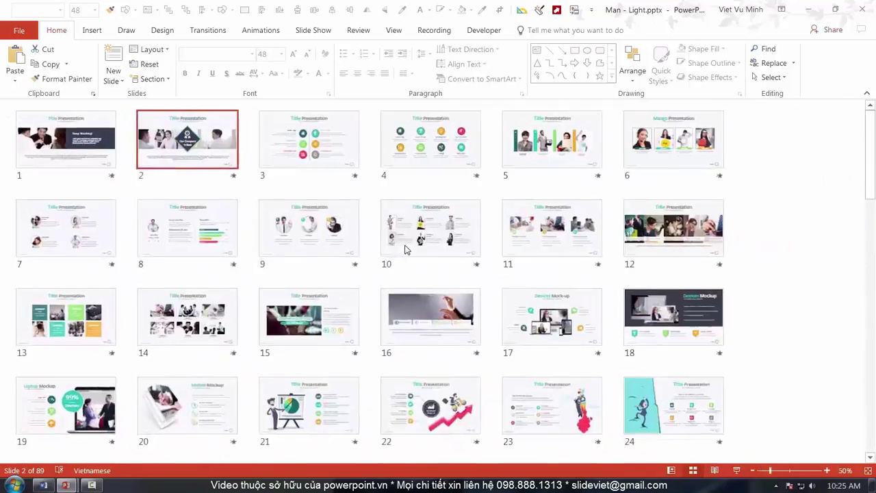
ctrl+scroll(404, 248, up, 1)
ctrl+scroll(405, 249, up, 1)
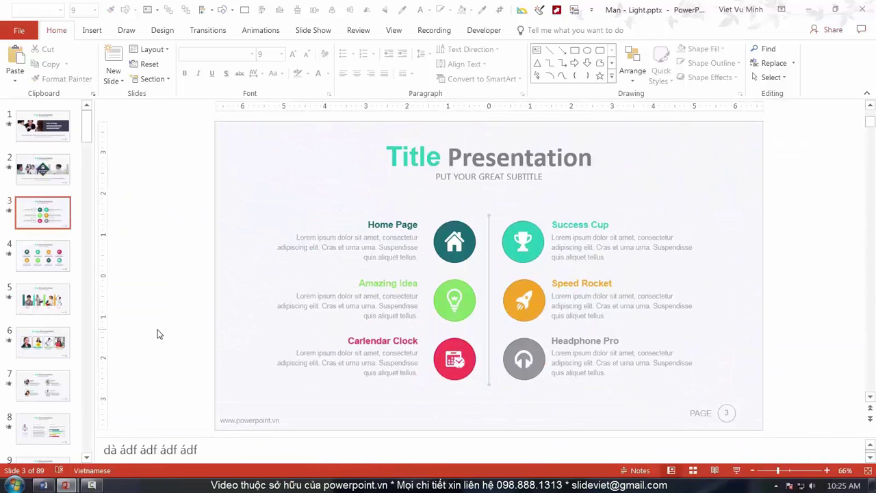
click(451, 161)
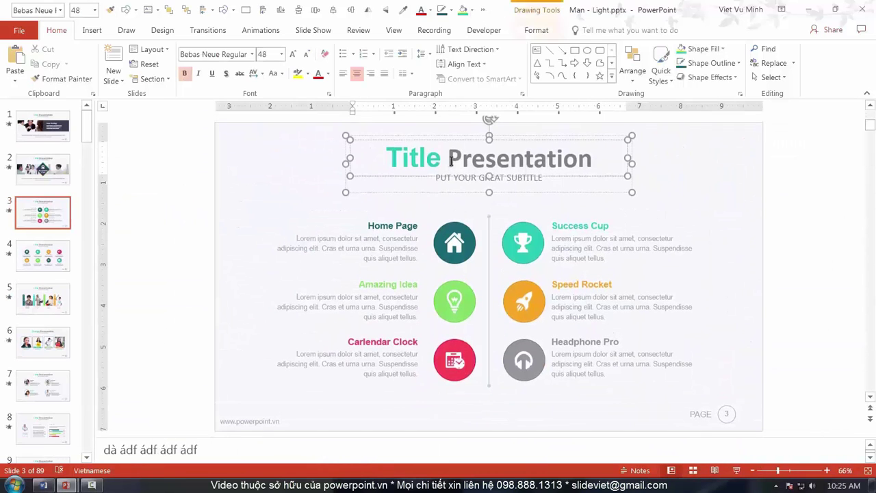
click(182, 179)
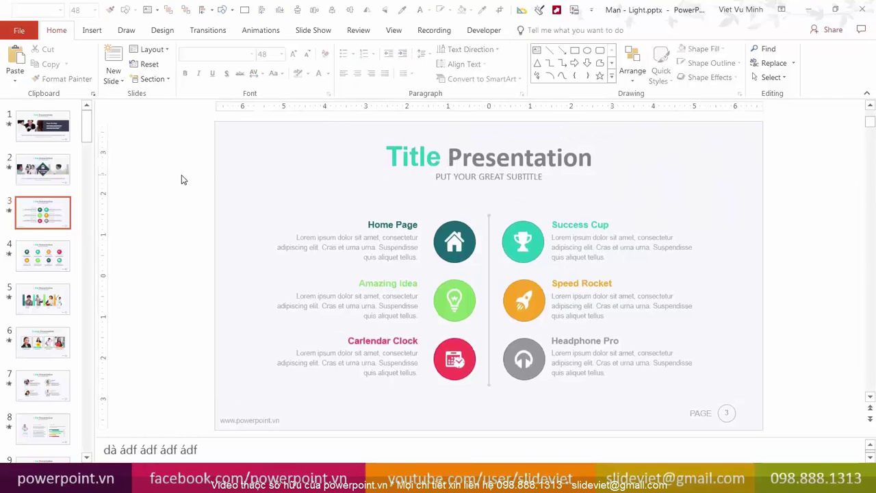
click(394, 158)
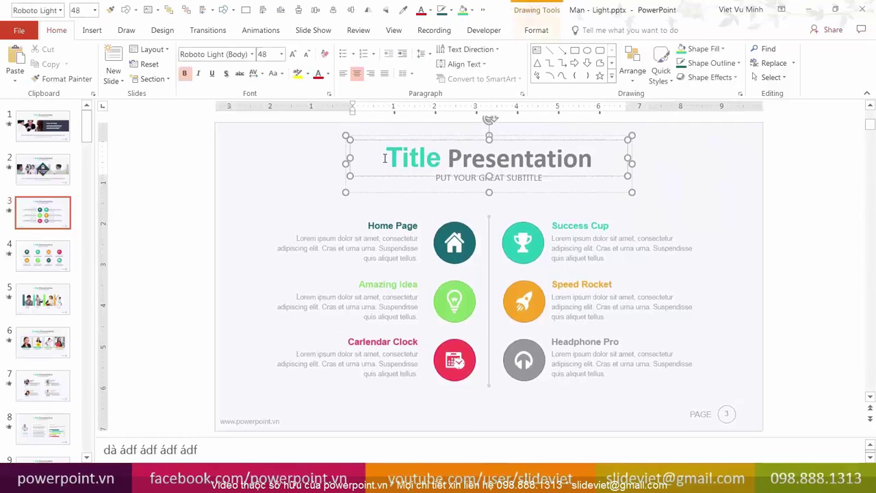
click(196, 182)
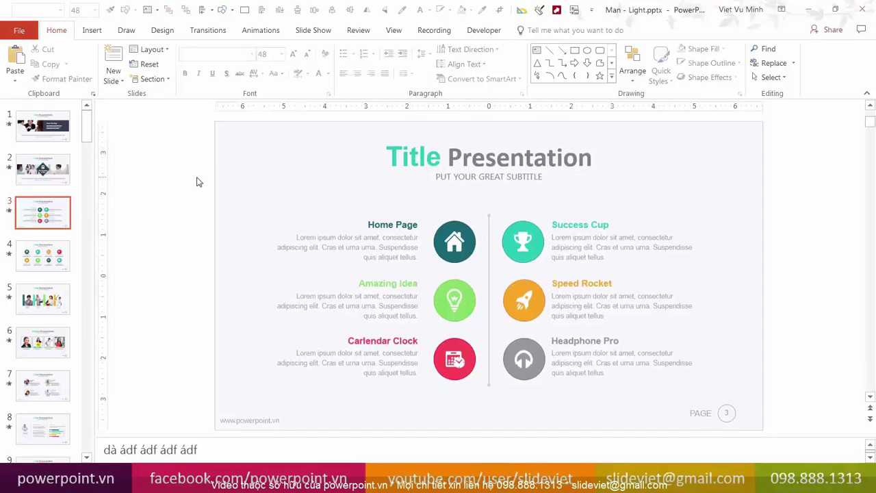